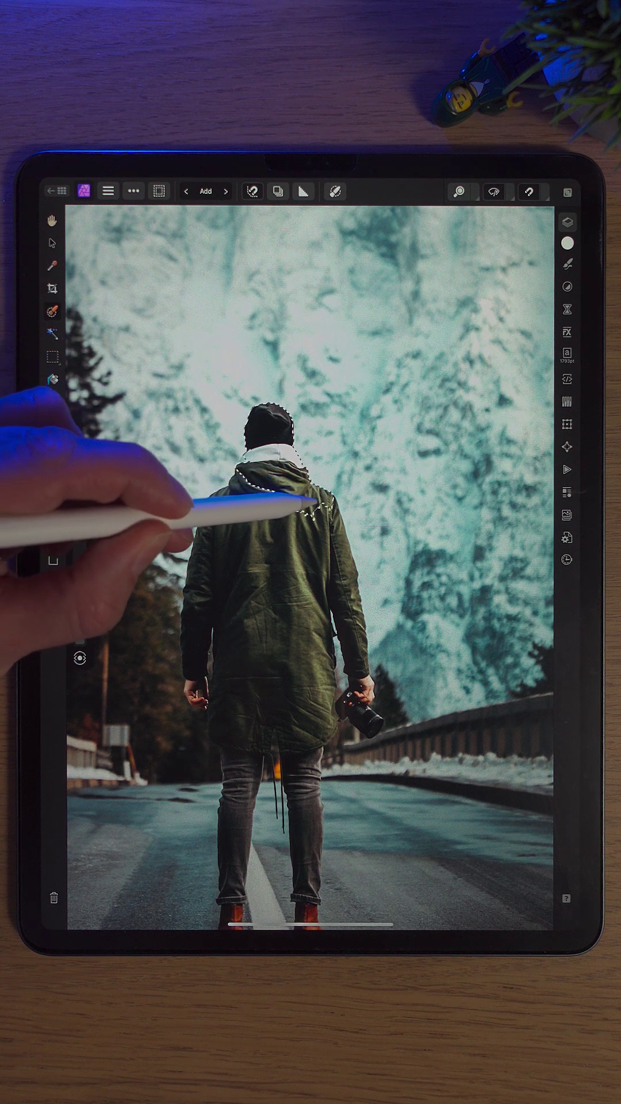
Extend the man's selection down the right side of his jacket to about waist height.
mouse_move(307, 500)
left_mouse_down()
mouse_move(285, 673)
mouse_move(217, 609)
left_mouse_up()
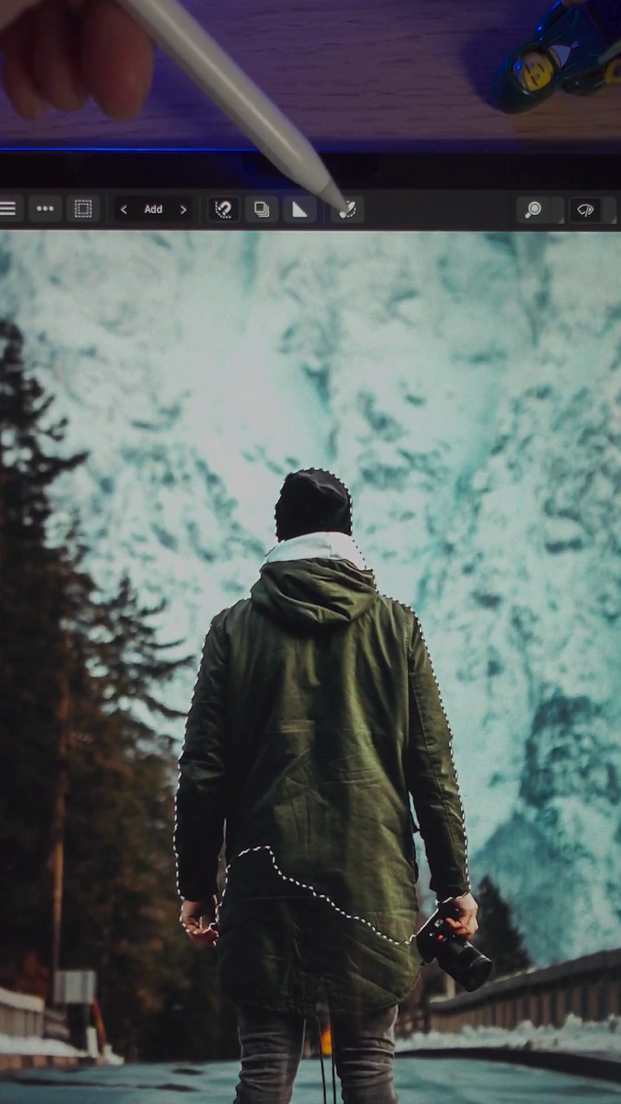
Refine the selection to clean the white fringe around the beanie, and apply it as a mask.
left_click(338, 200)
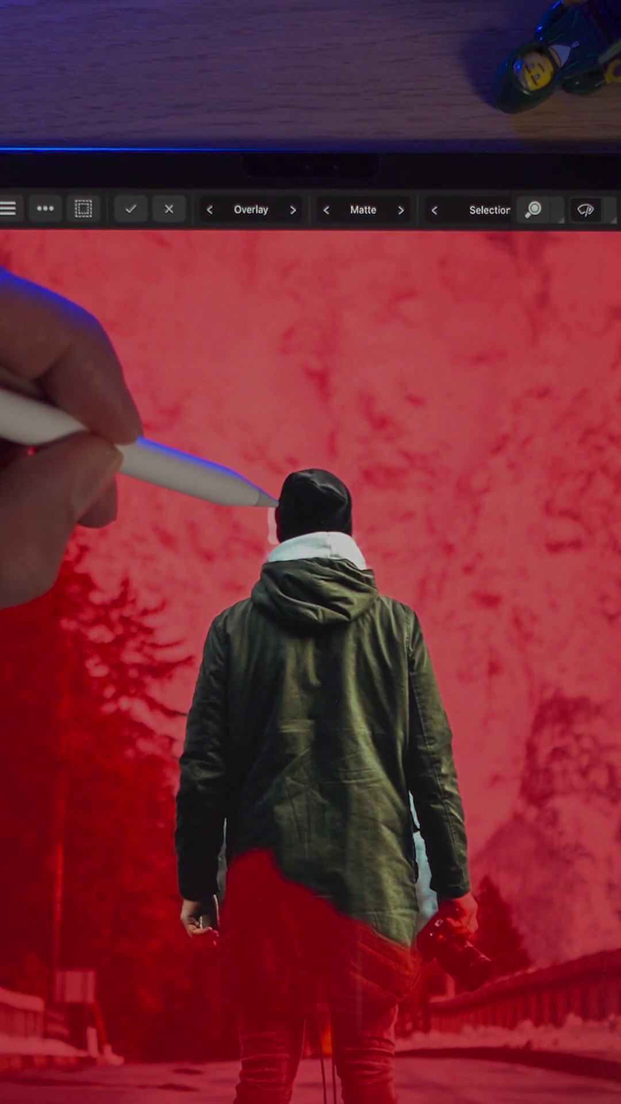
left_click(297, 473)
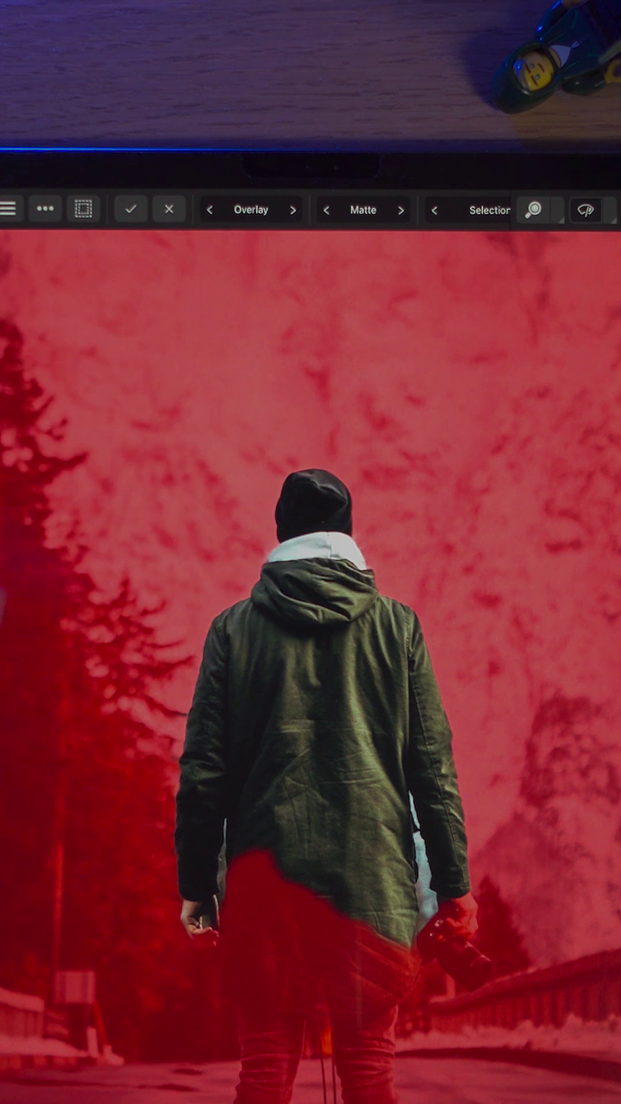
left_click_drag(517, 210, 466, 210)
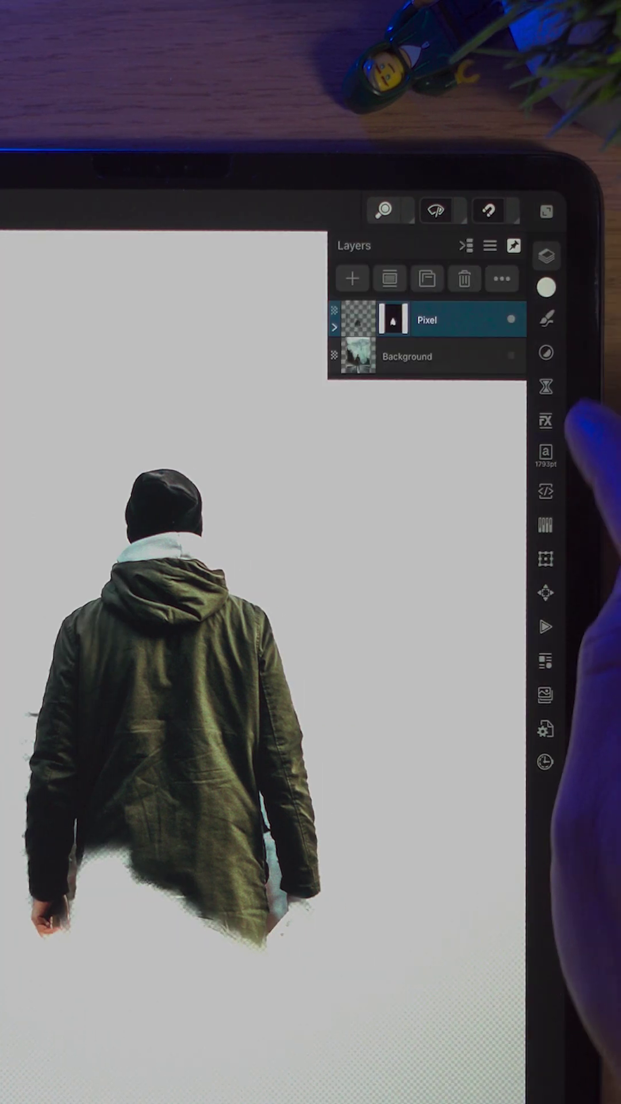
Check the cut-out against the hidden Background layer, then add two-line 'WINTER PHOTOS' text.
left_click(511, 356)
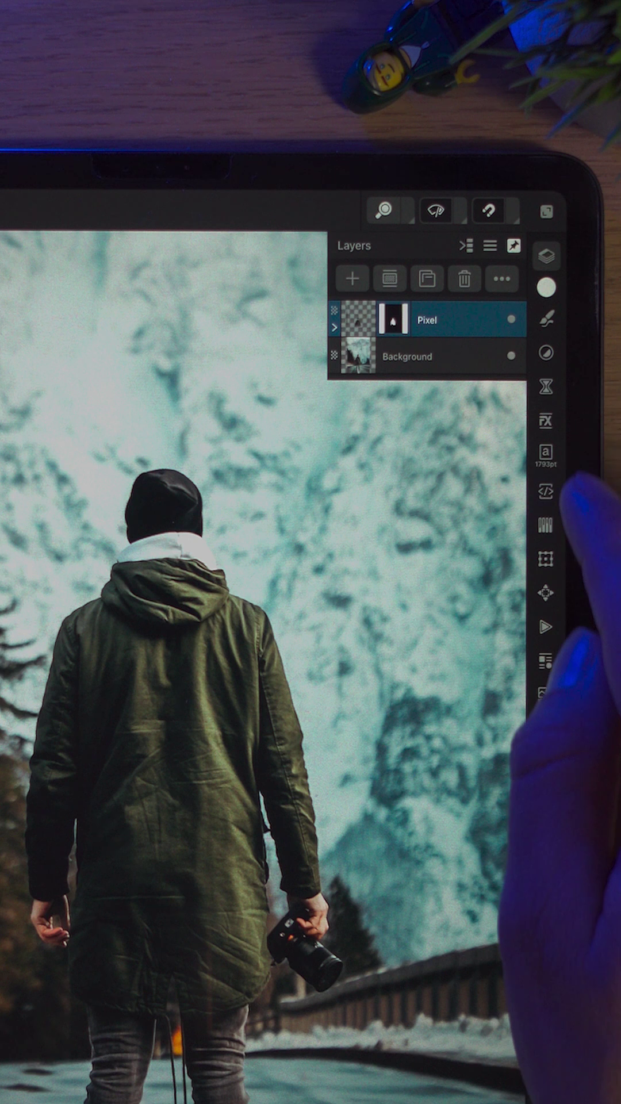
left_click(510, 355)
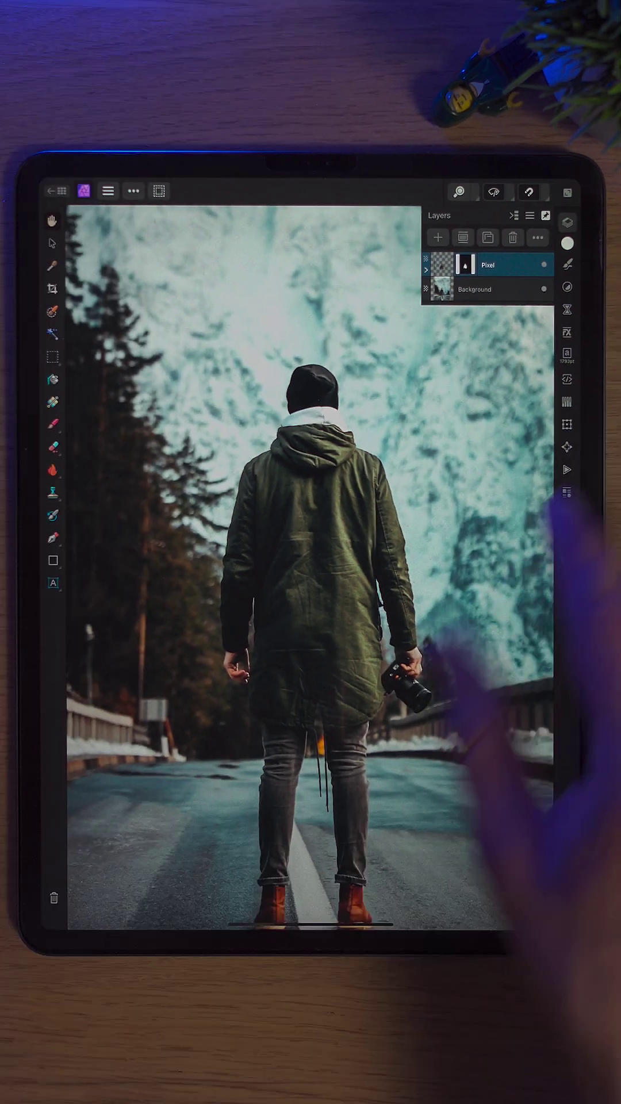
mouse_move(112, 518)
left_mouse_down()
mouse_move(129, 483)
mouse_move(172, 603)
left_mouse_up()
type("WIN")
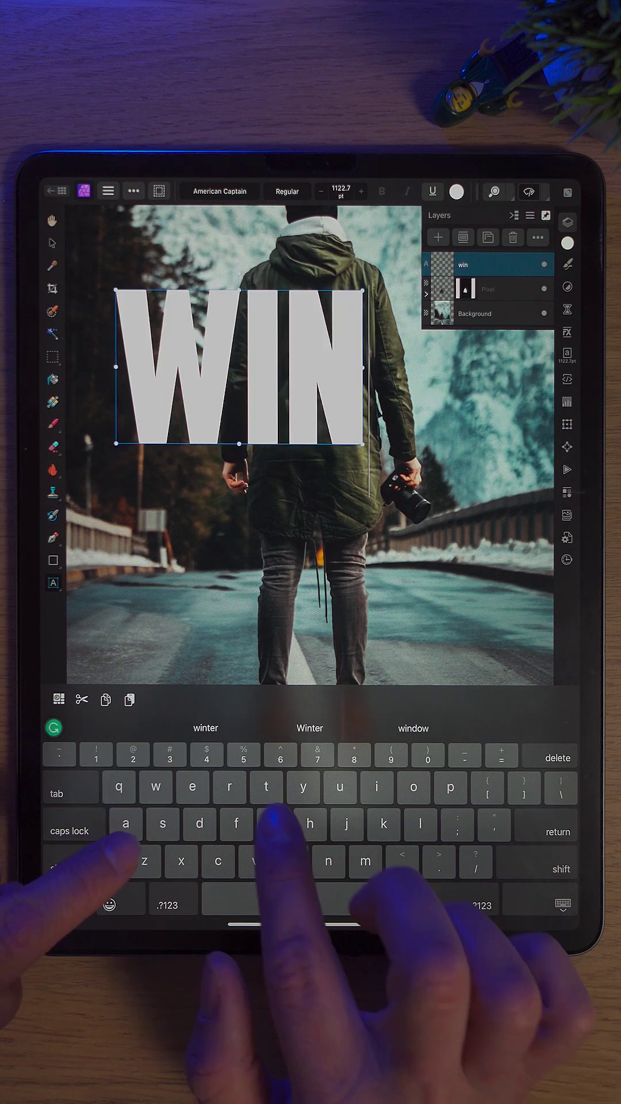
type("TER PHOTOS")
key("Escape")
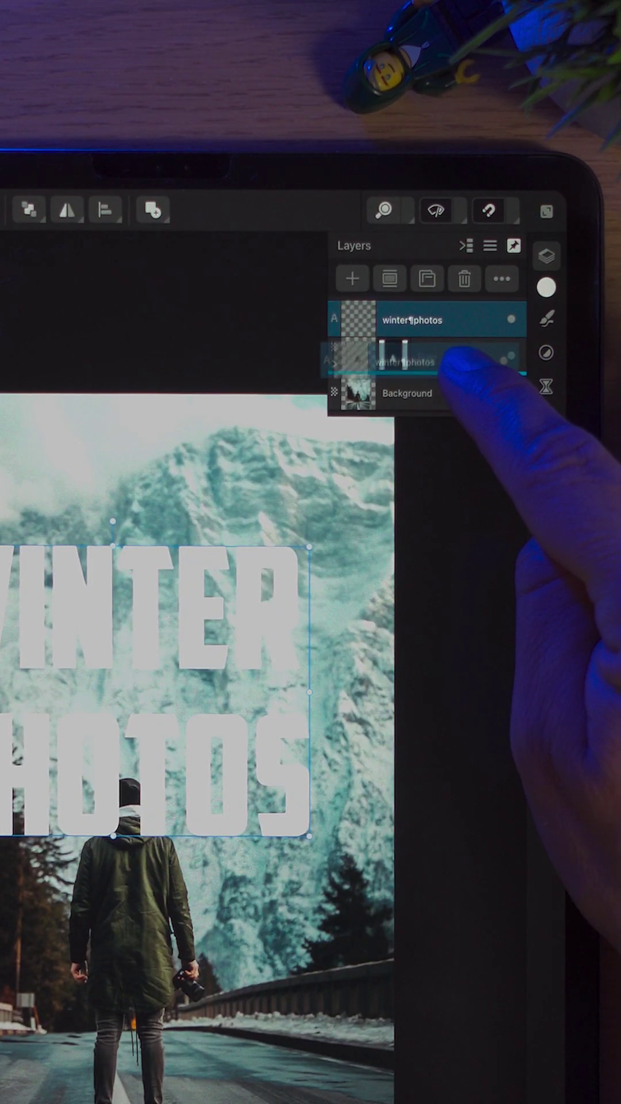
Move the WINTER PHOTOS text layer below the man's Pixel layer.
left_click_drag(449, 320, 449, 372)
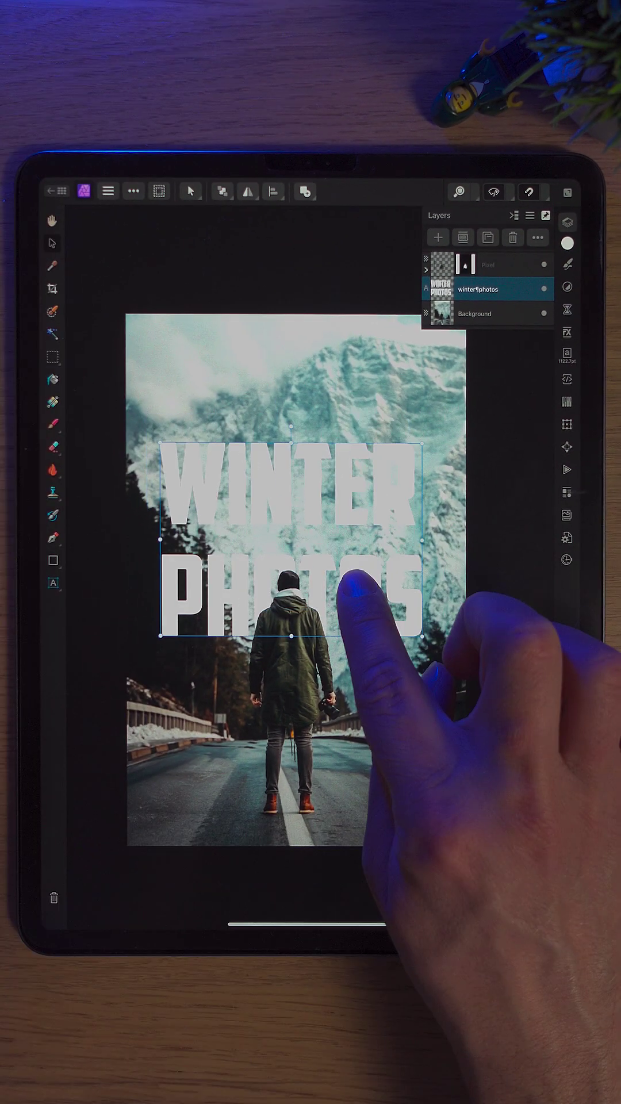
Scale up the WINTER PHOTOS text across the mountain.
mouse_move(401, 580)
left_mouse_down()
mouse_move(428, 608)
mouse_move(389, 595)
left_mouse_up()
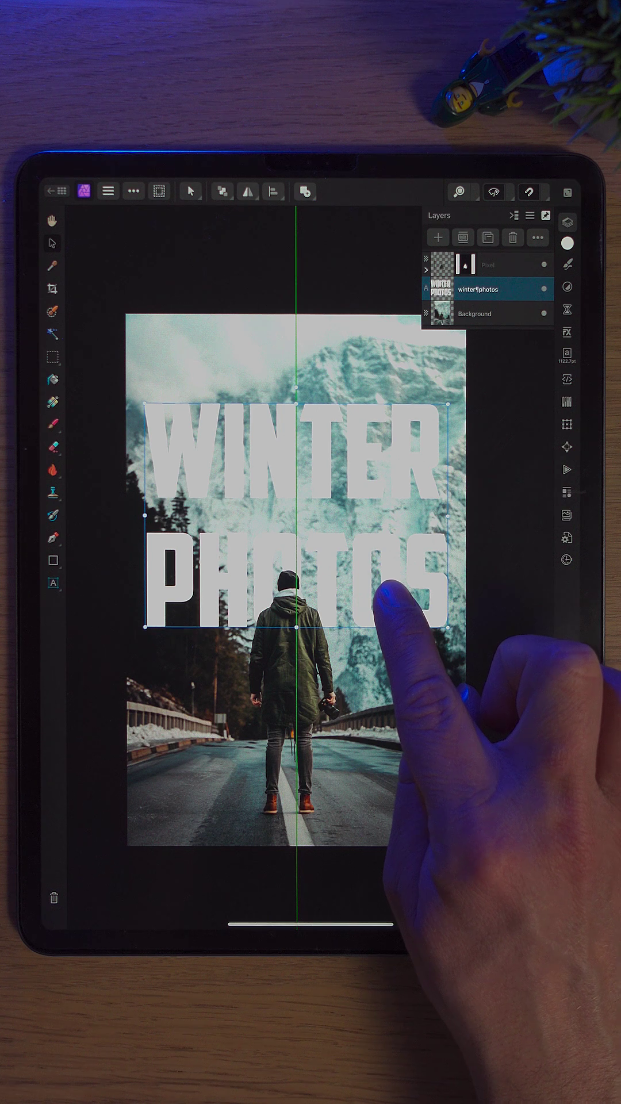